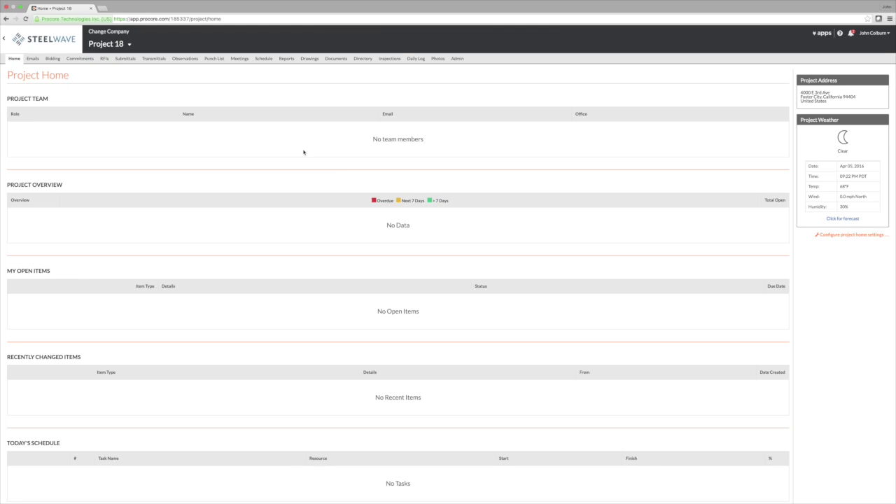
# - Search the project directory for "client" and clear the search to restore the full list
pyautogui.click(362, 61)
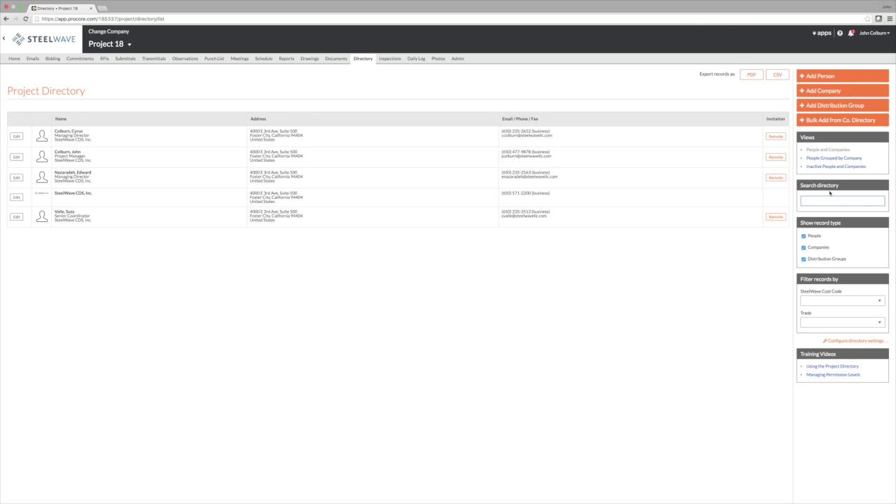
pyautogui.click(839, 199)
pyautogui.press('Return')
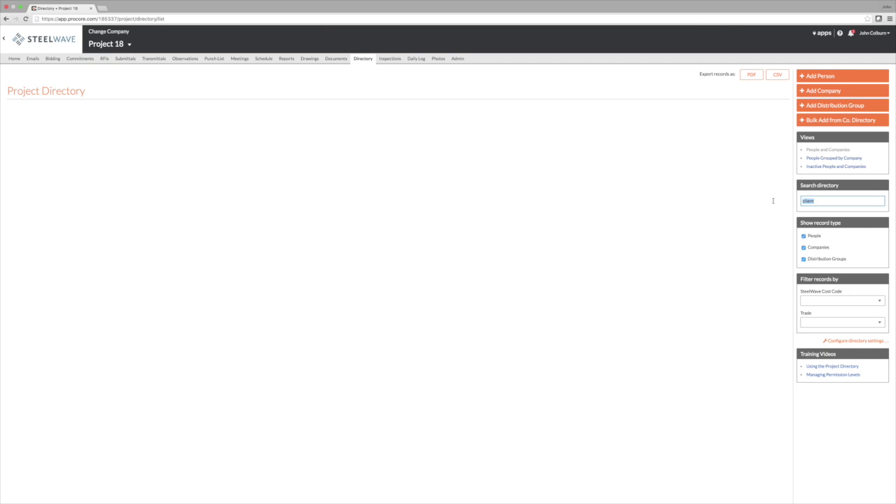
pyautogui.hotkey('ctrl', 'a')
pyautogui.press('BackSpace')
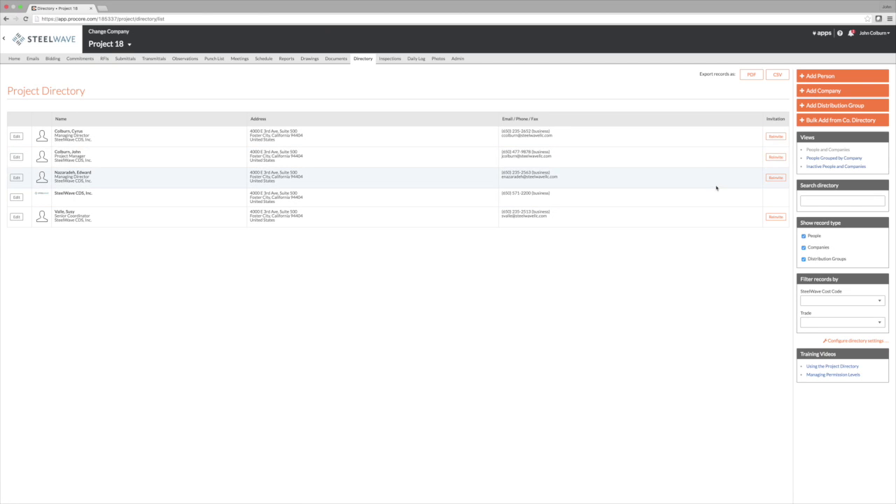
# - Open the bulk add page for company directory contacts and bring up the live support chat
pyautogui.click(808, 122)
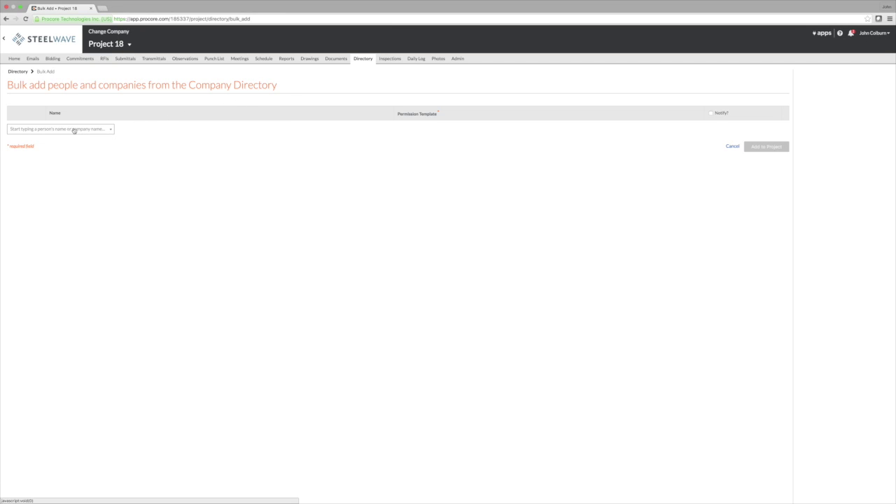
pyautogui.click(840, 33)
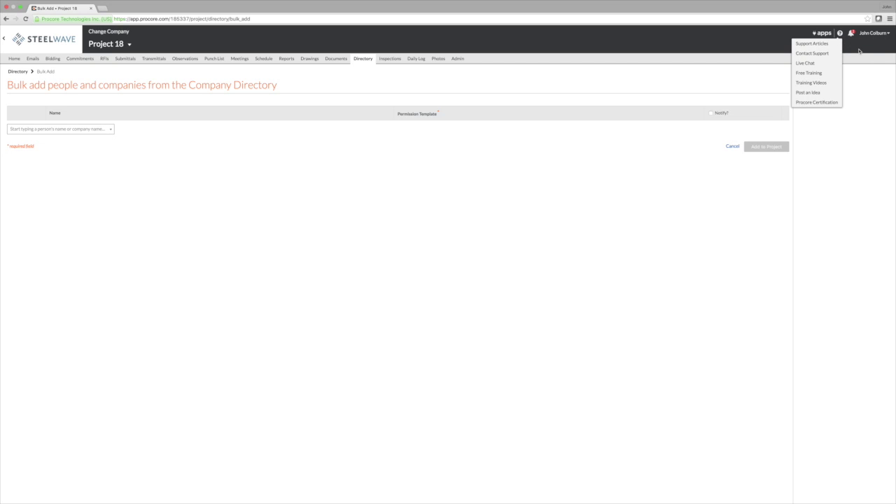
pyautogui.click(812, 73)
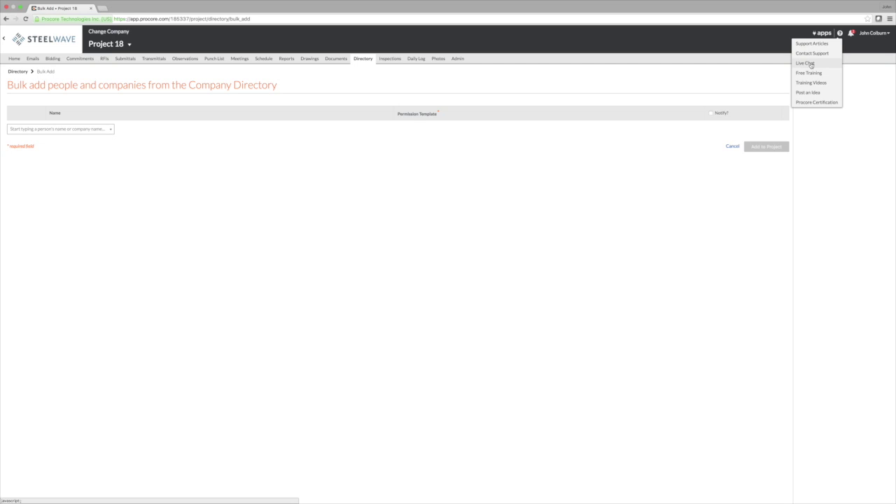
pyautogui.click(811, 64)
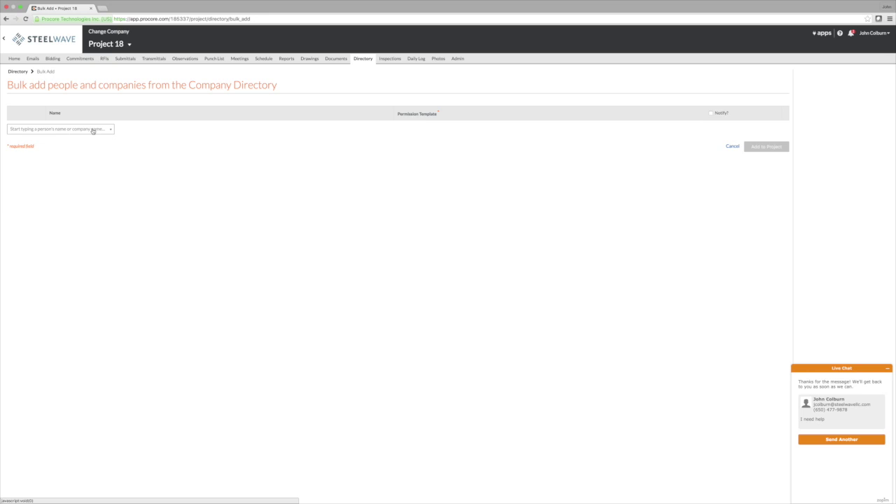
# - Find "client" in the company directory and add the matching contact to the bulk list with the Client permission template
pyautogui.click(93, 130)
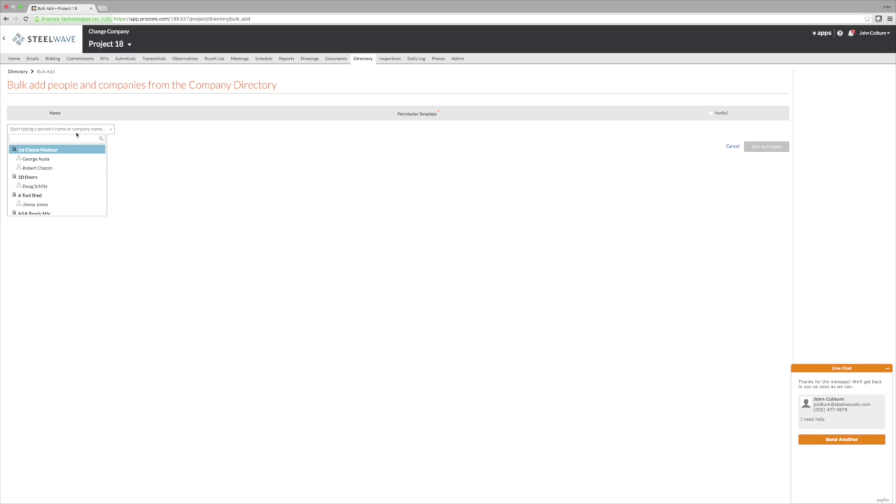
pyautogui.write('client')
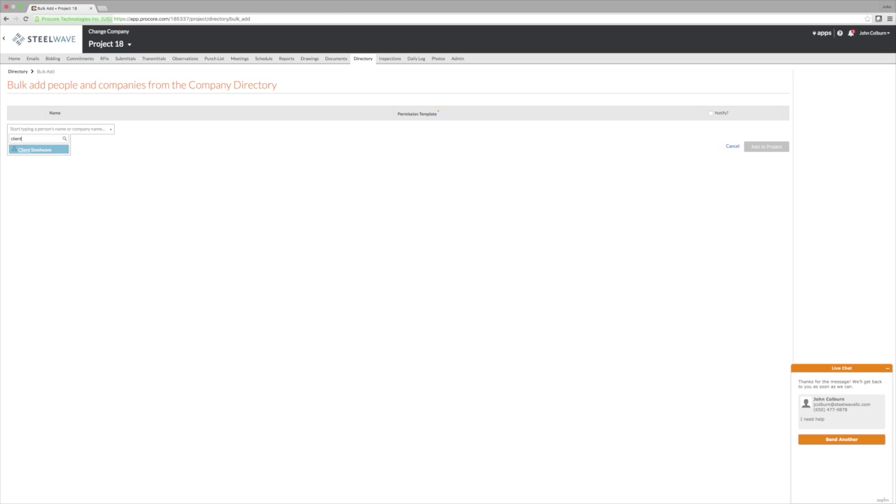
pyautogui.click(35, 150)
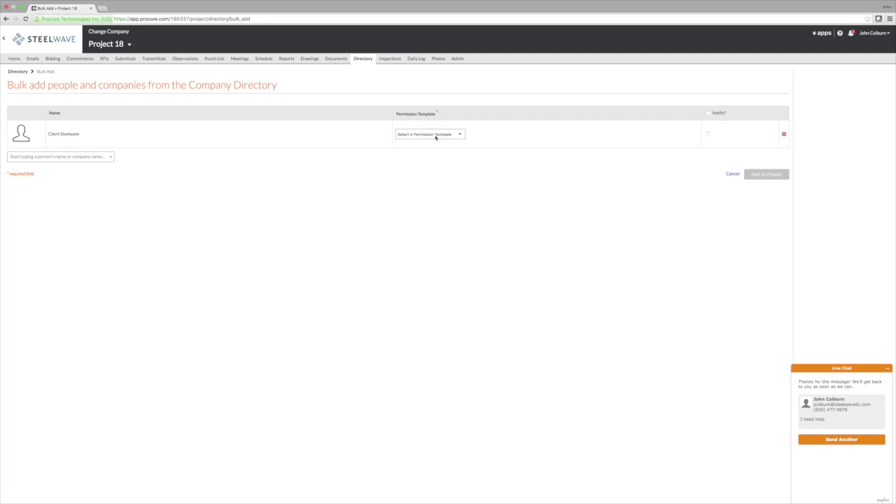
pyautogui.click(432, 135)
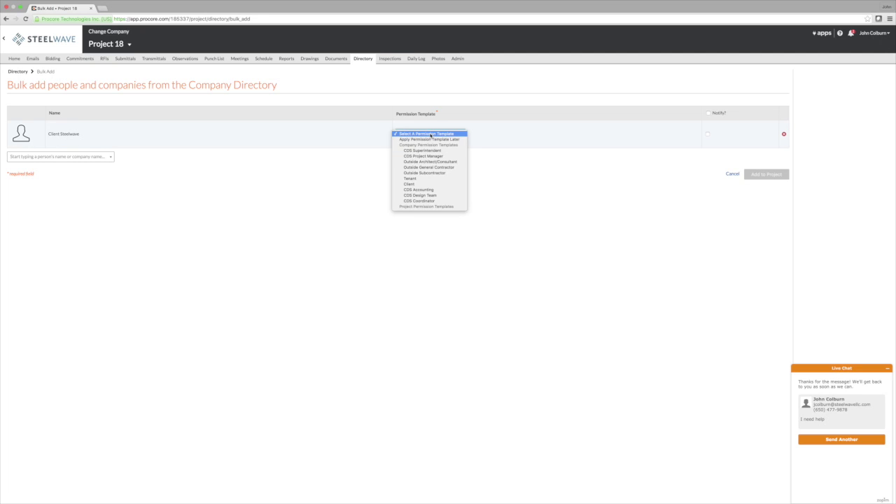
pyautogui.click(418, 184)
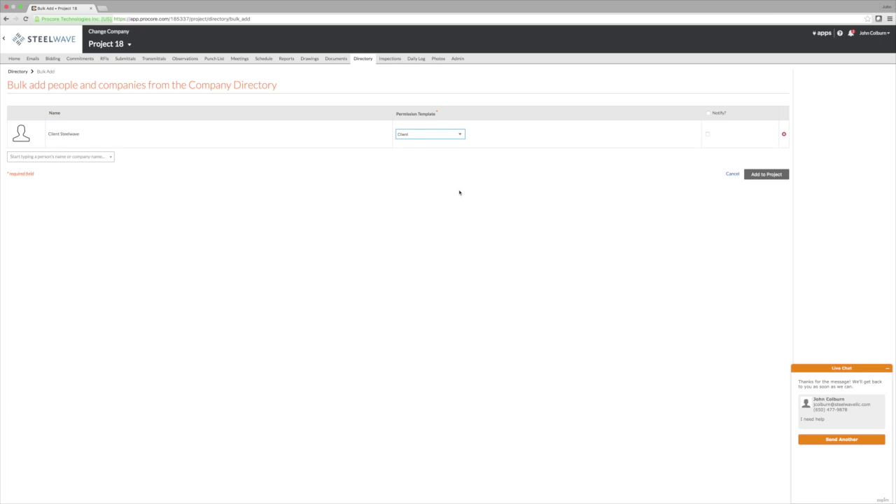
pyautogui.click(460, 192)
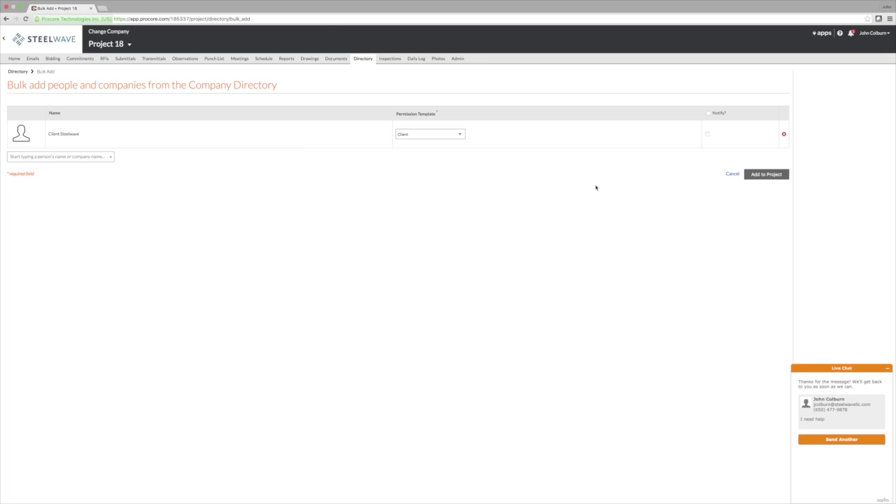
# - Add the CDS Design Team member to the bulk list and turn on Notify for all listed people
pyautogui.click(51, 157)
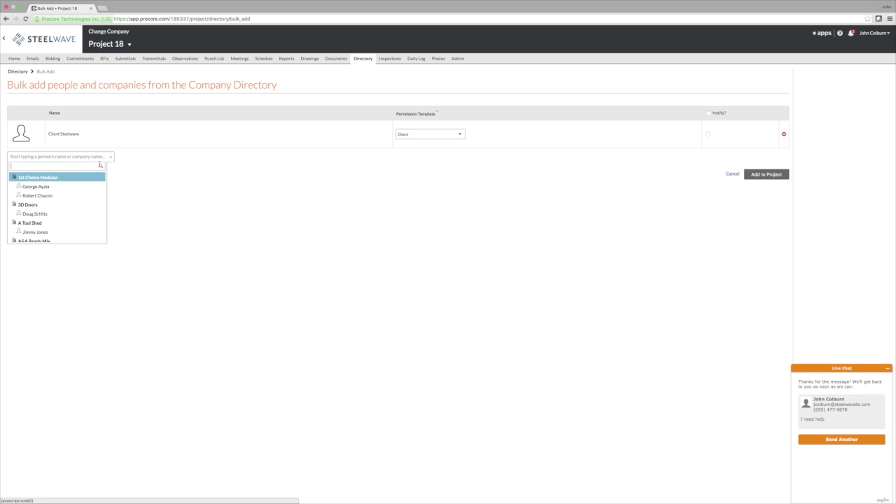
pyautogui.click(153, 176)
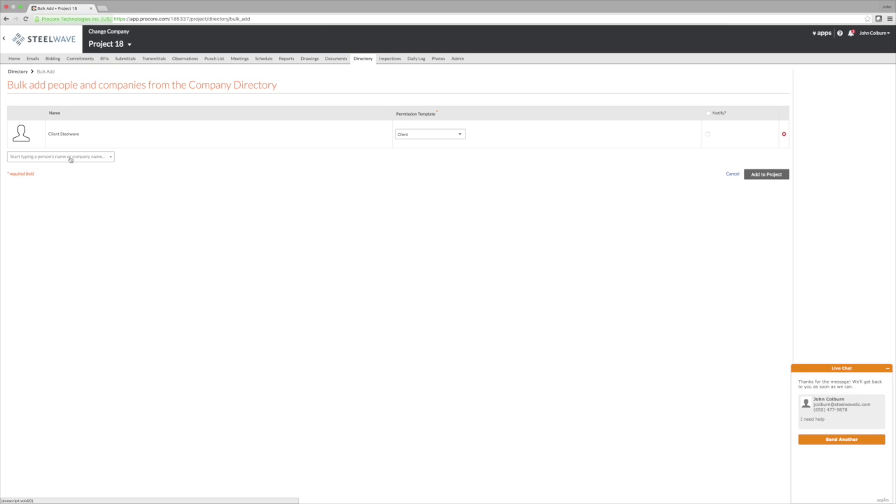
pyautogui.click(70, 156)
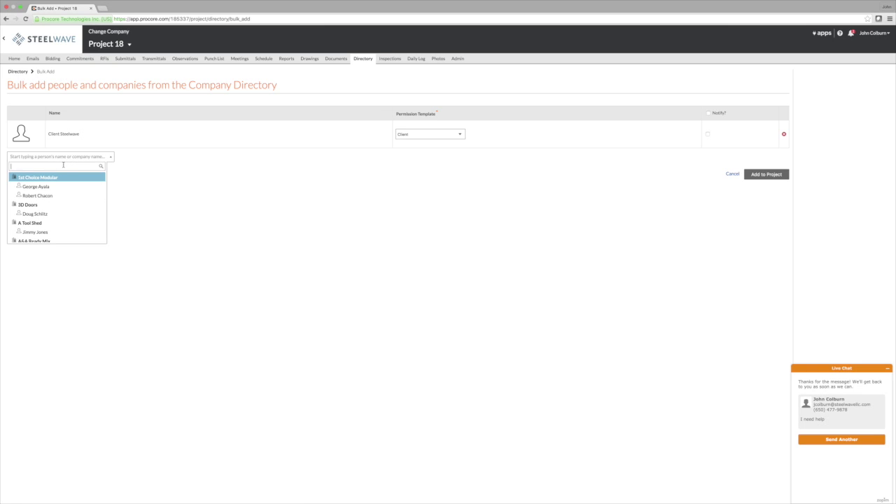
pyautogui.write('B')
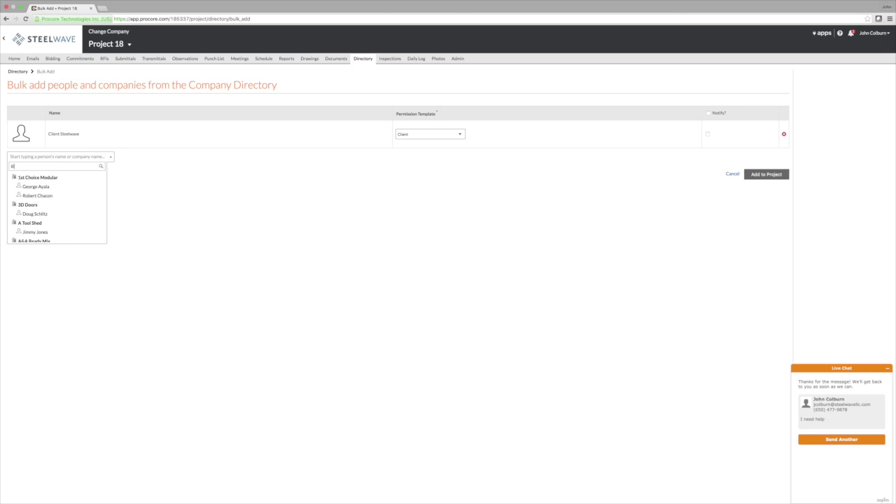
pyautogui.click(39, 176)
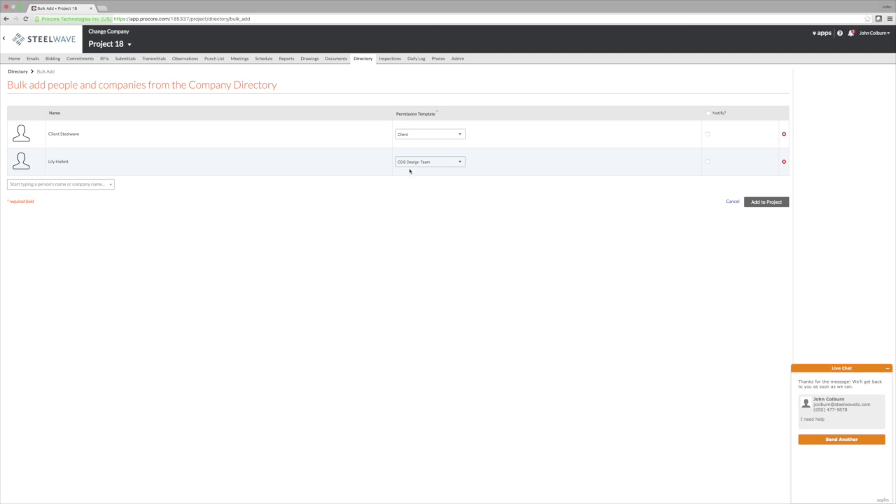
pyautogui.click(707, 134)
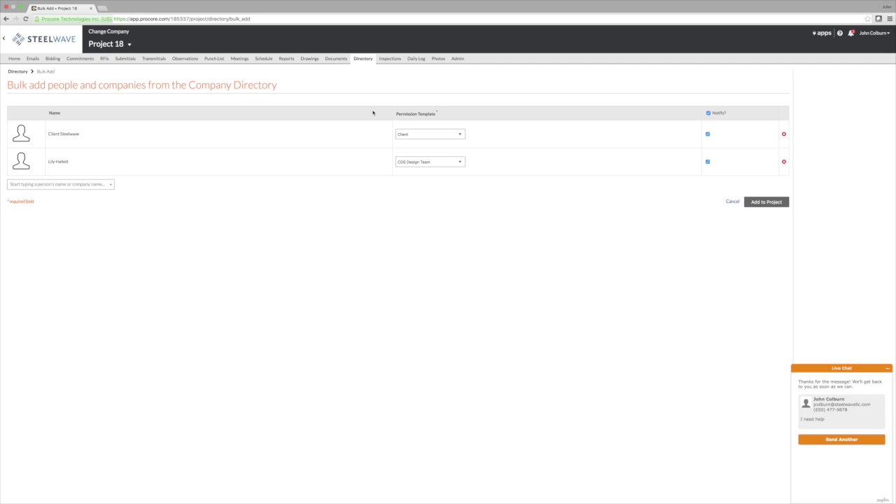
# - Look up the additional CDS Project Manager by first name and add that contact to the bulk list
pyautogui.click(33, 186)
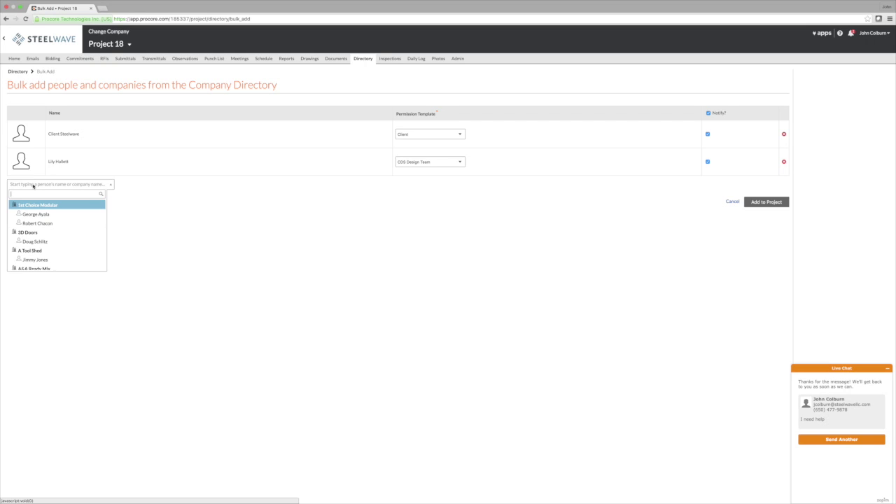
pyautogui.write('dom')
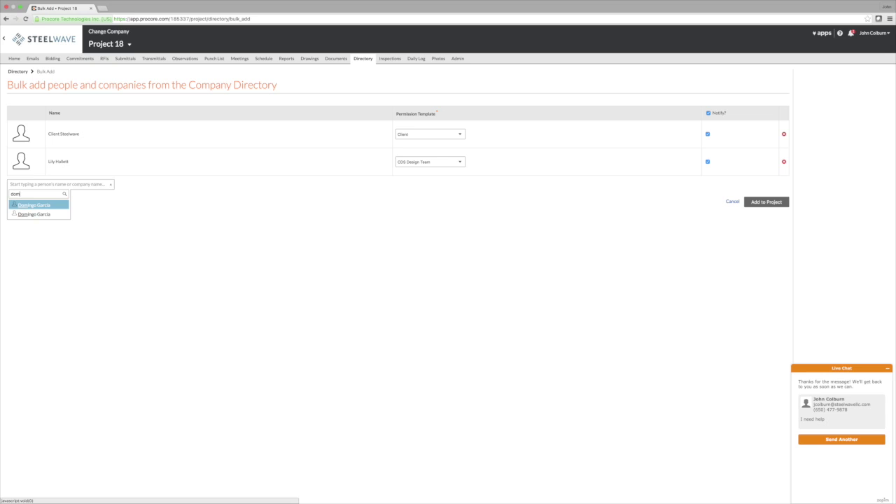
pyautogui.click(38, 206)
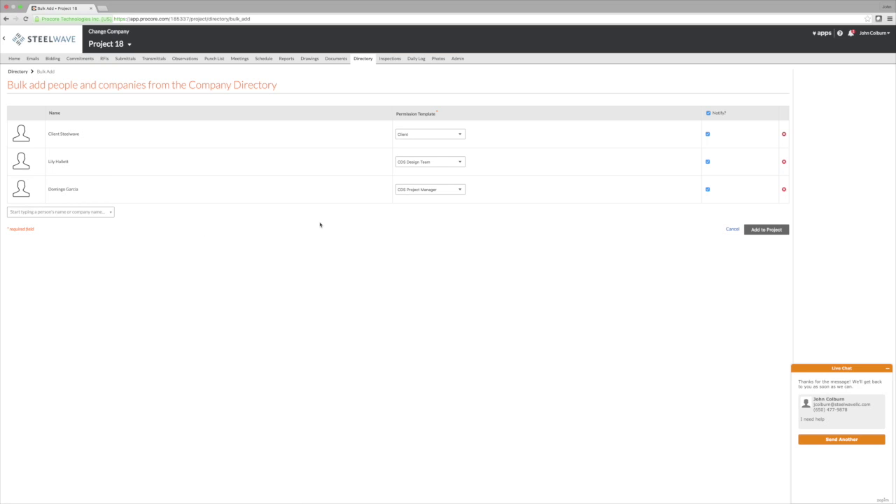
# - Look up two existing project team members by first name in the company directory list without selecting either of them
pyautogui.click(33, 214)
pyautogui.write('john')
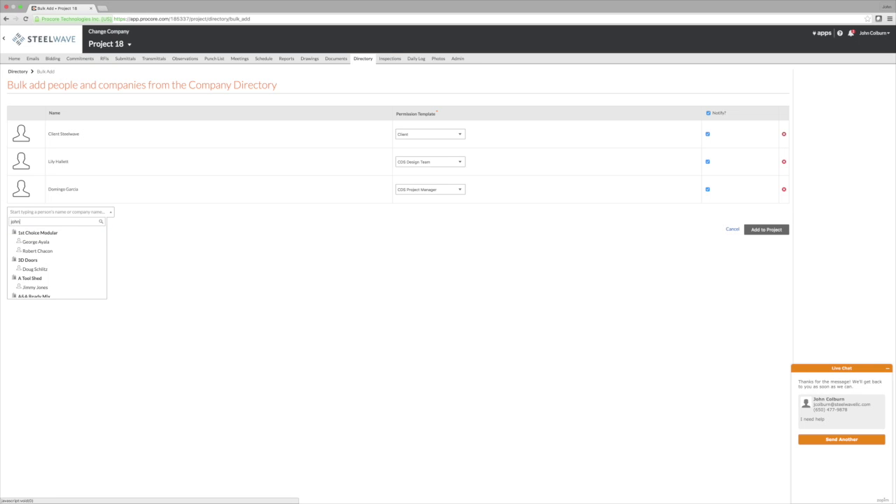
pyautogui.scroll(-5, 75, 271)
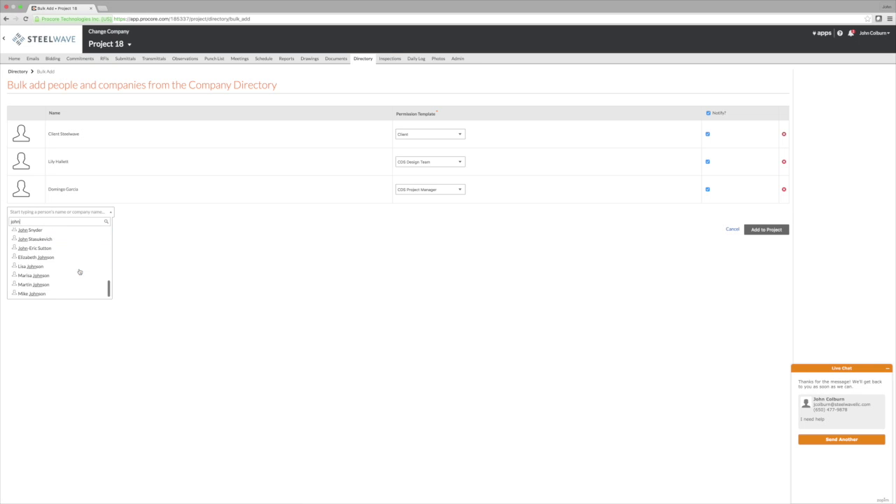
pyautogui.scroll(4, 75, 270)
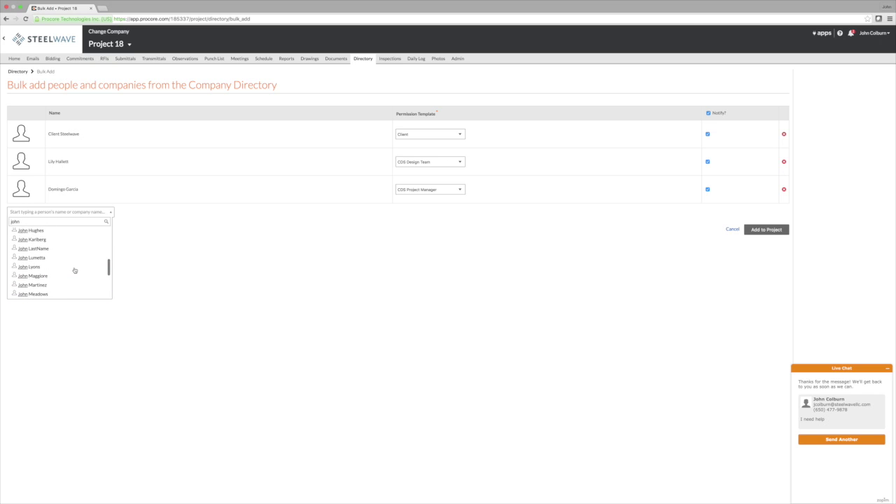
pyautogui.scroll(1, 75, 270)
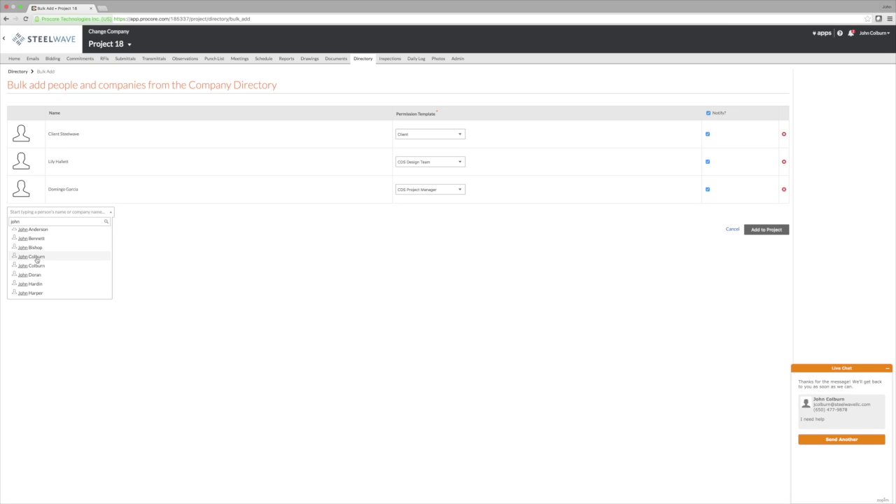
pyautogui.click(175, 262)
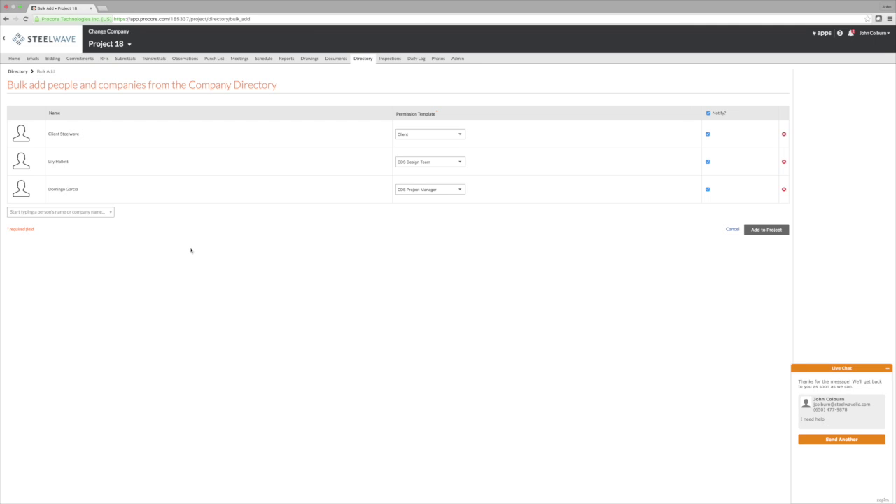
pyautogui.click(69, 214)
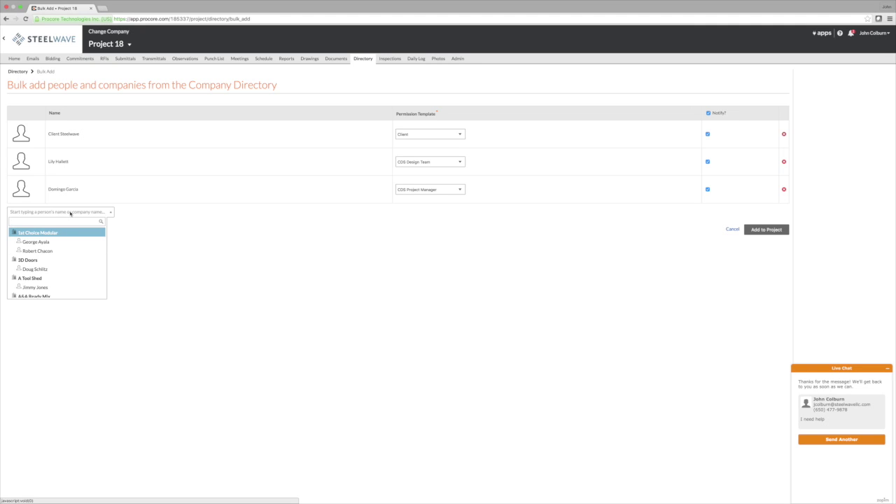
pyautogui.write('susy')
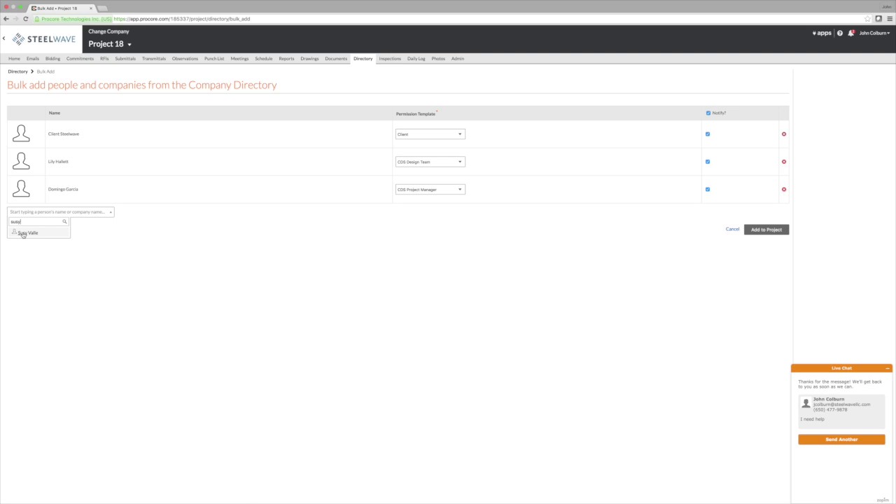
pyautogui.click(121, 232)
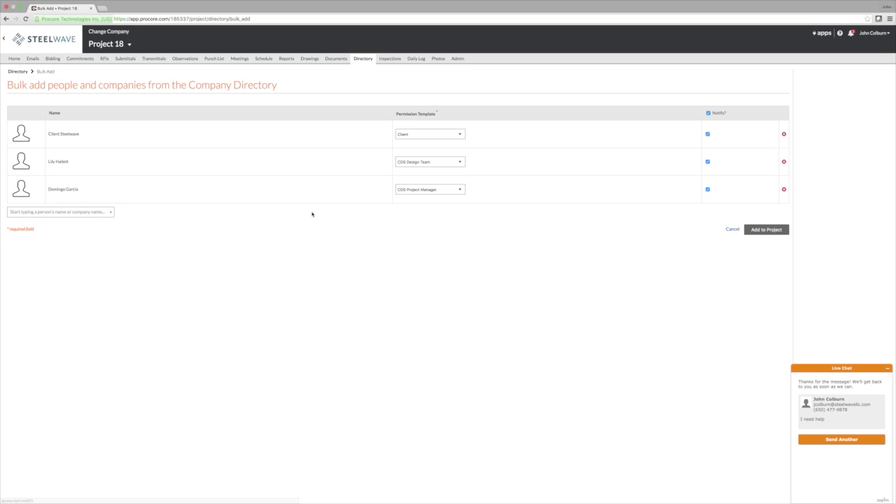
# - Add the CDS Coordinator contact to the bulk list, and add all listed people to Project 18
pyautogui.click(86, 214)
pyautogui.write('n')
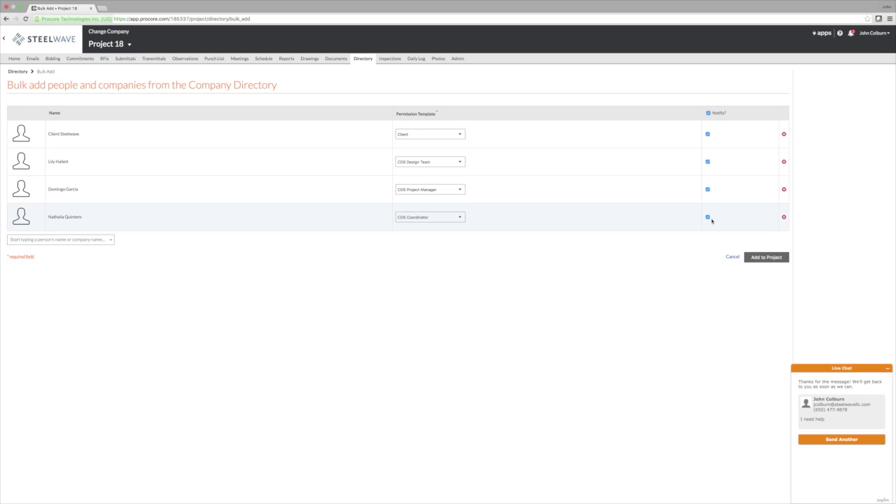
pyautogui.click(775, 259)
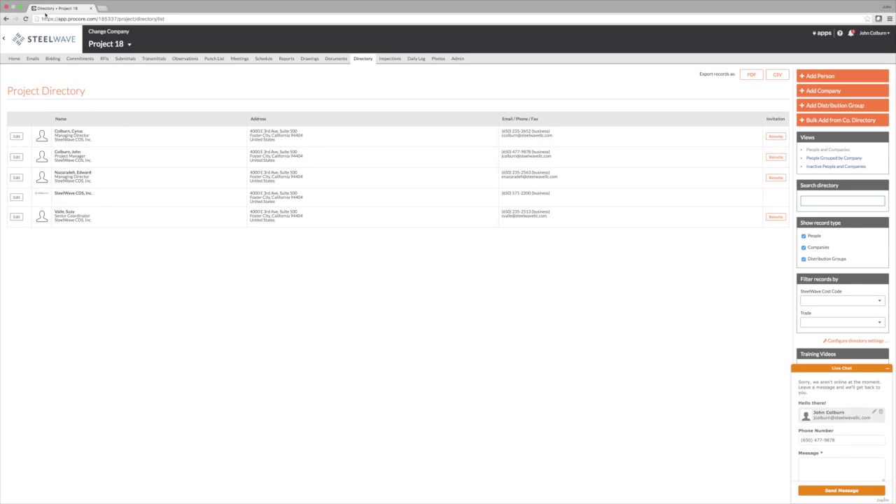
pyautogui.click(25, 19)
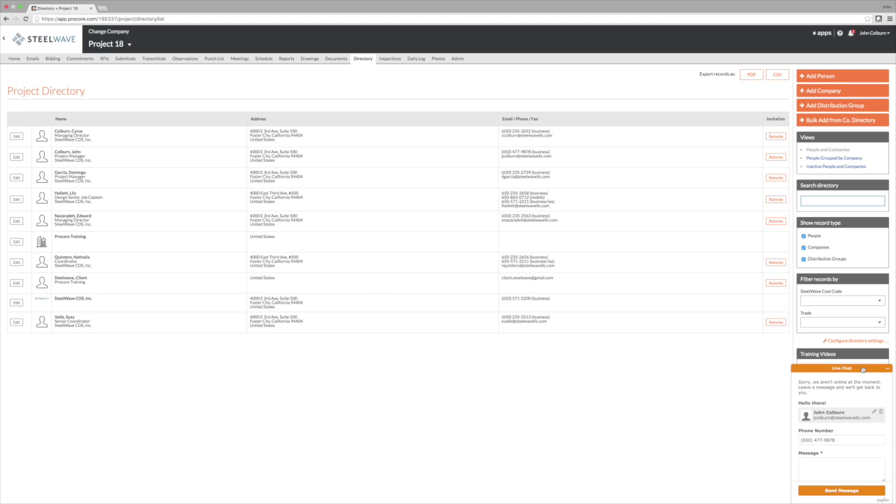
# - Shift the live chat box slightly and examine its message field and introductory notice
pyautogui.moveTo(860, 367); pyautogui.dragTo(889, 374)
pyautogui.click(831, 462)
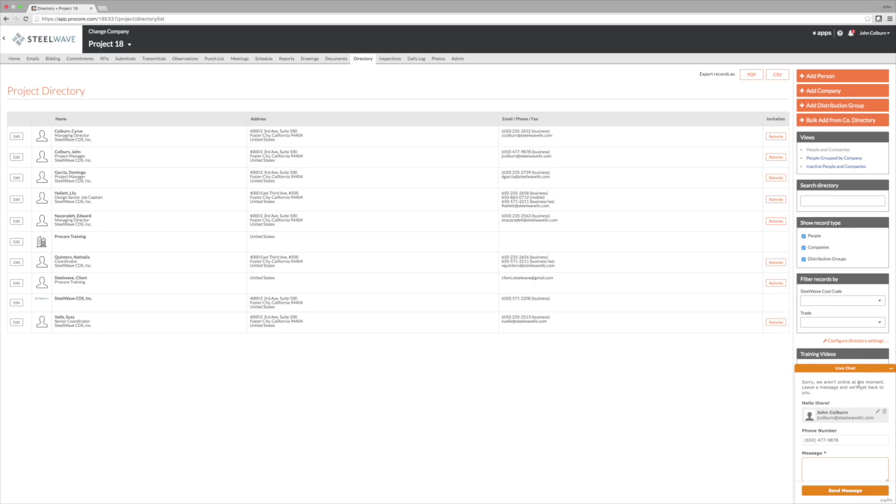
pyautogui.moveTo(827, 395); pyautogui.dragTo(806, 385)
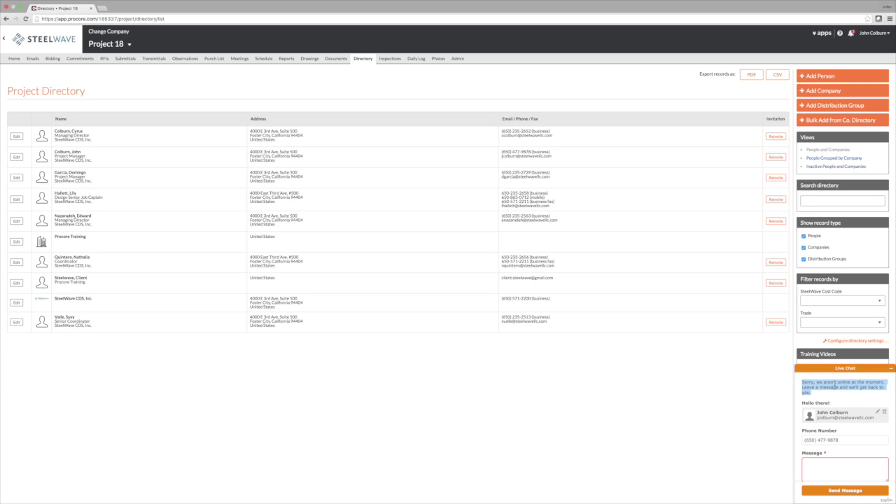
# - Close the live chat box over the project directory
pyautogui.click(891, 370)
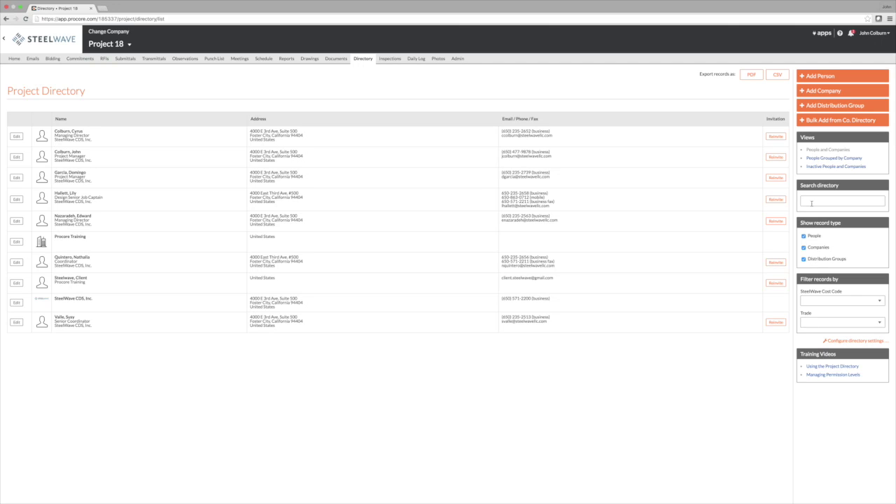
pyautogui.click(812, 203)
pyautogui.click(683, 425)
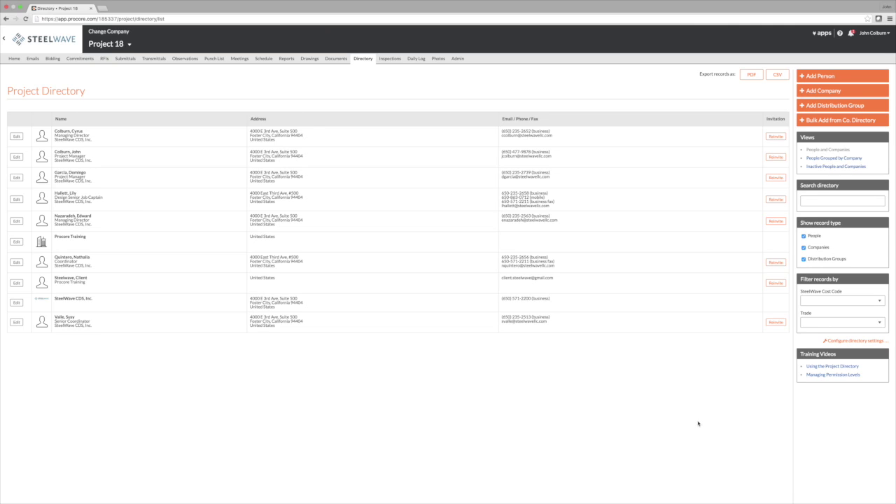
# - Create a distribution group named Project Team in Project 18's directory
pyautogui.click(828, 106)
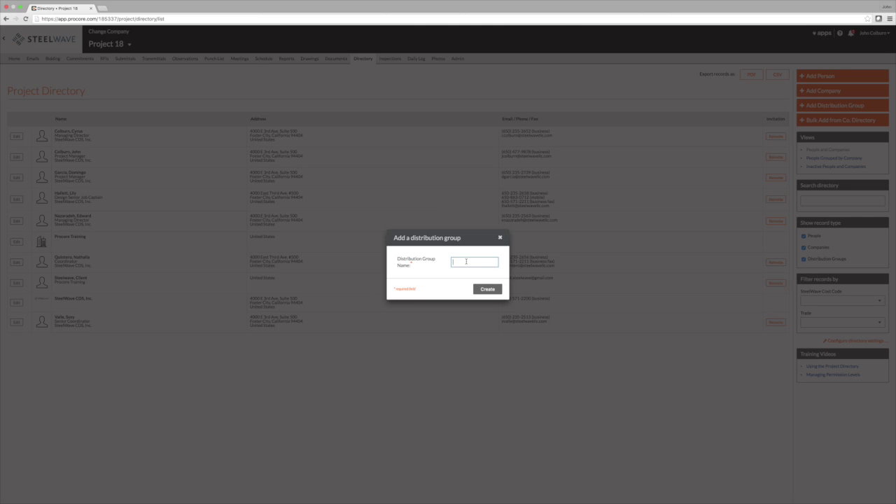
pyautogui.write('Project Team')
pyautogui.click(471, 272)
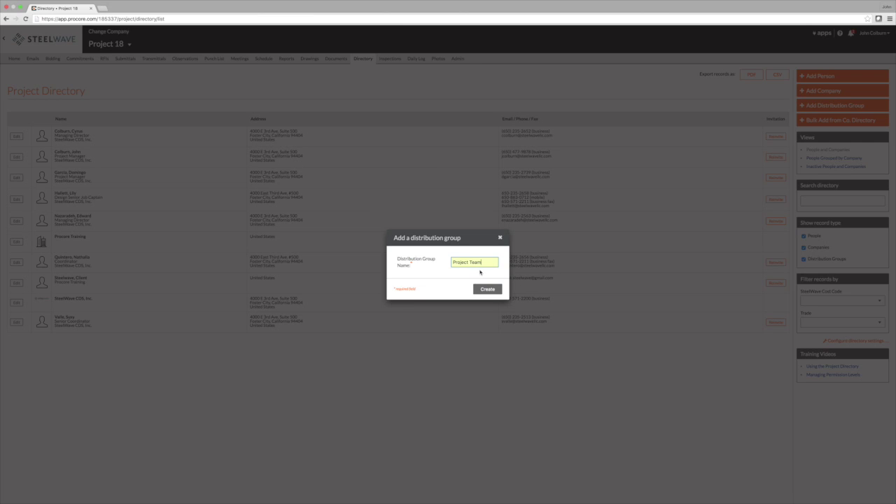
pyautogui.click(483, 291)
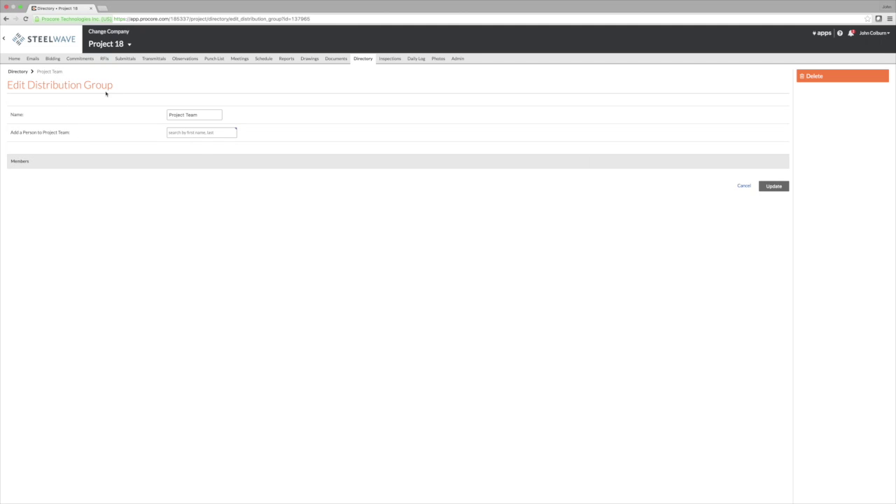
# - Add the Design Senior Job Captain, both Project Managers and the Coordinator as members of the Project Team group, and save the group
pyautogui.click(196, 132)
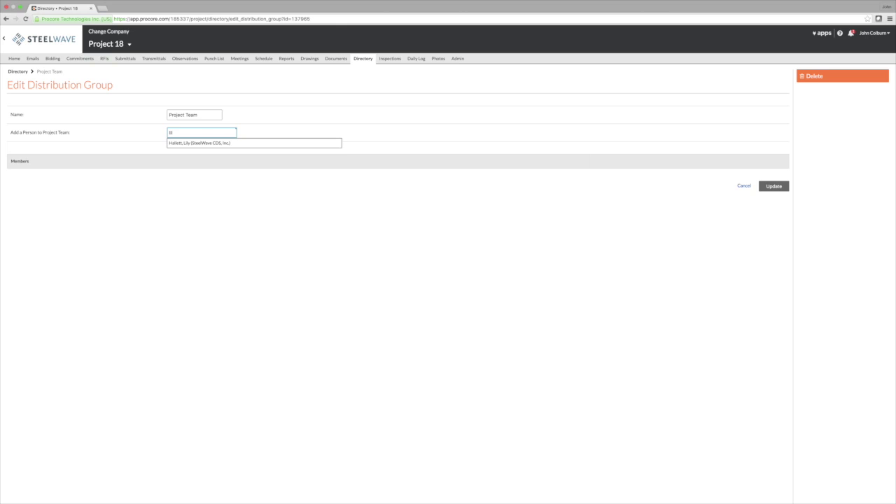
pyautogui.click(198, 144)
pyautogui.write('dom')
pyautogui.click(193, 144)
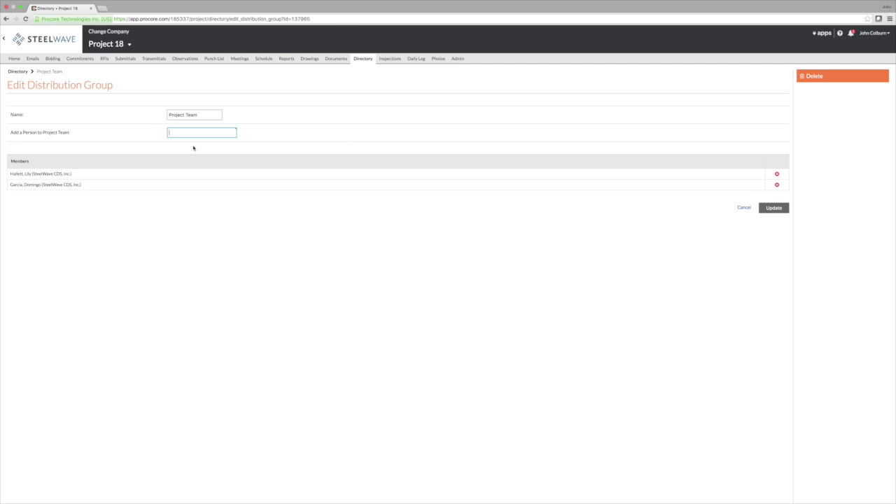
pyautogui.write('john')
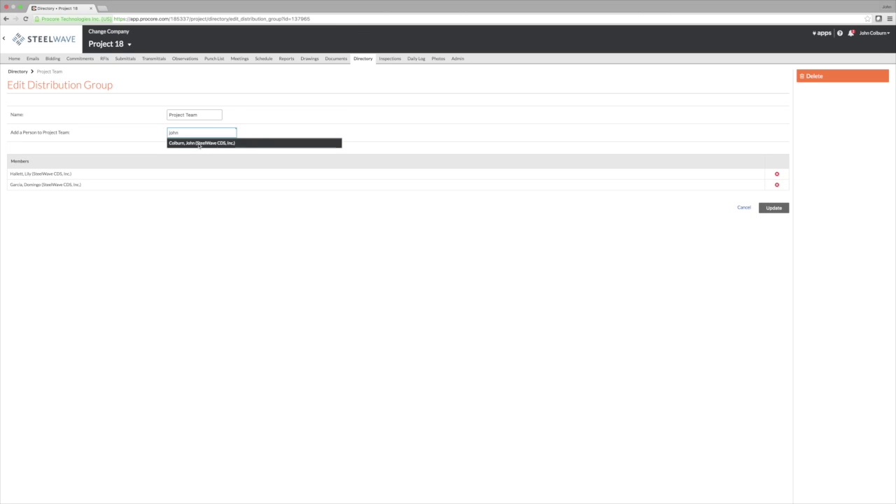
pyautogui.click(199, 144)
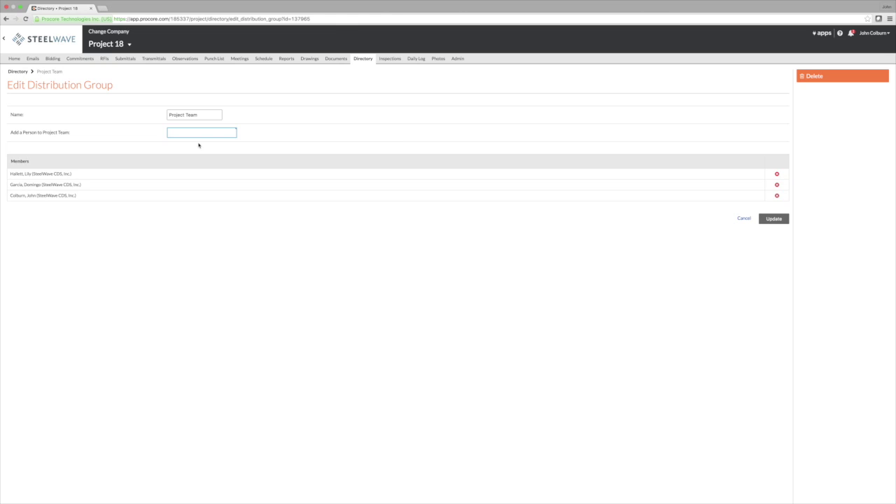
pyautogui.write('nath')
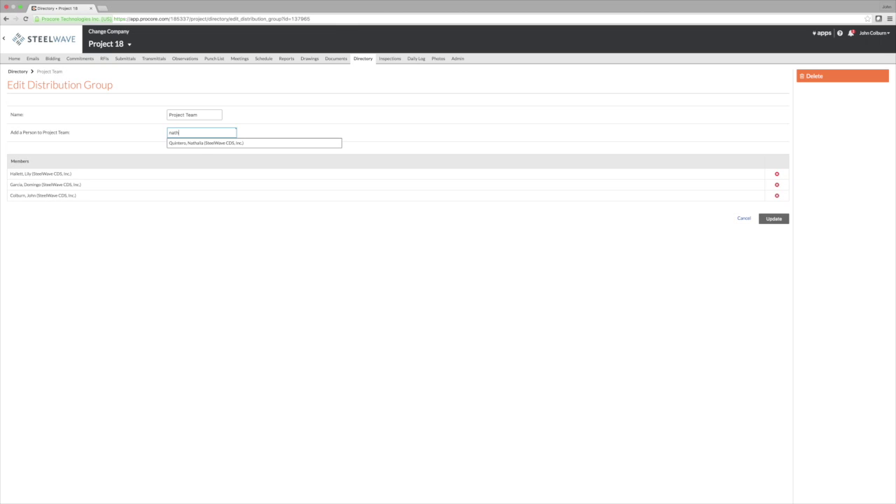
pyautogui.click(198, 143)
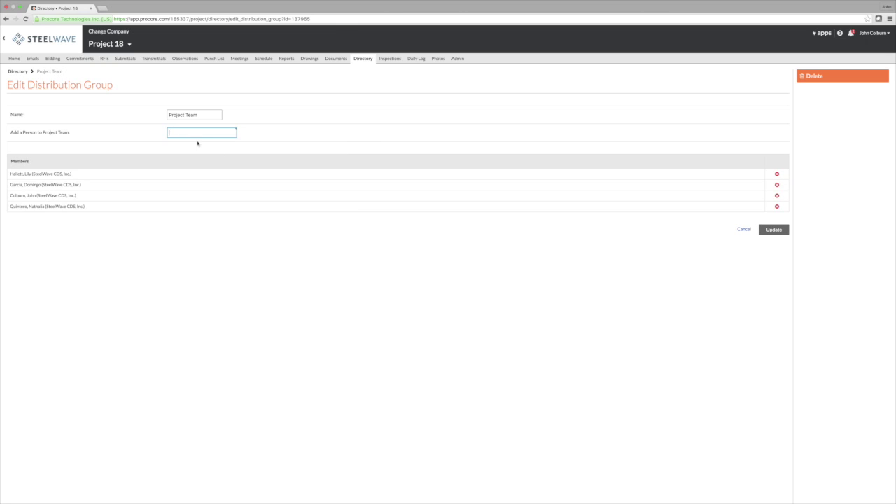
pyautogui.click(772, 233)
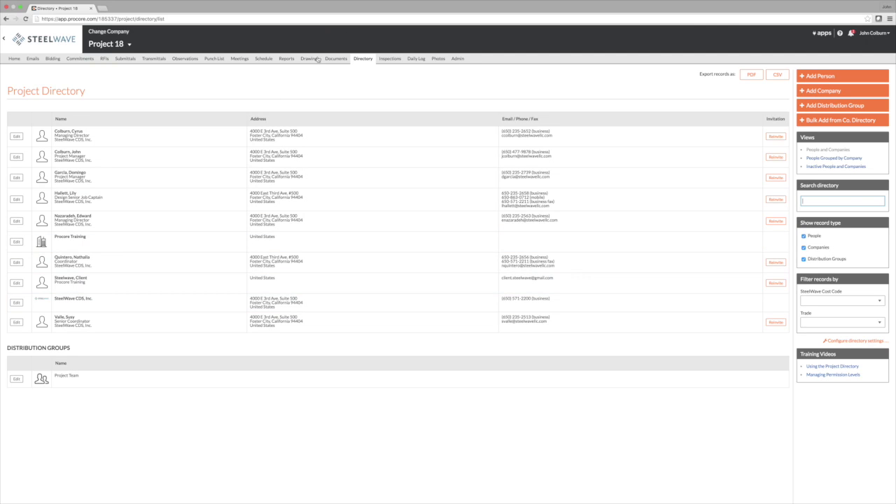
# - Open Project 18's home page
pyautogui.click(11, 59)
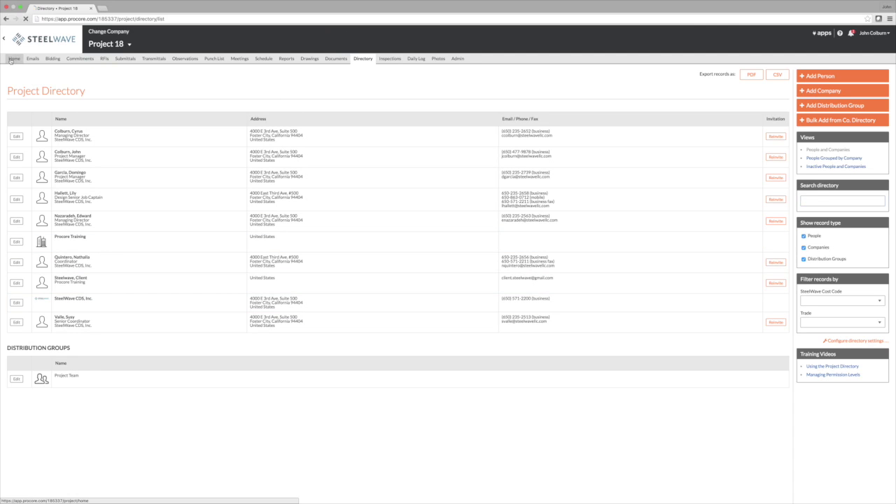